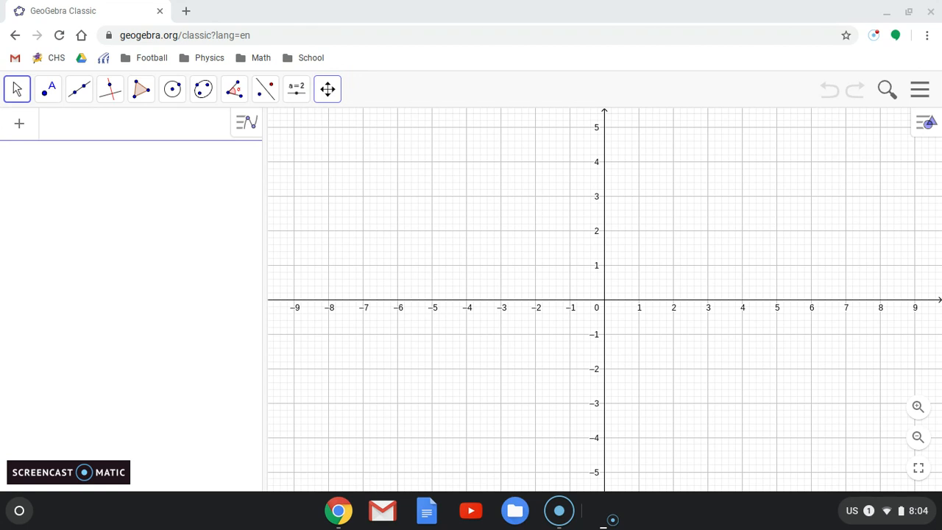
pyautogui.click(333, 88)
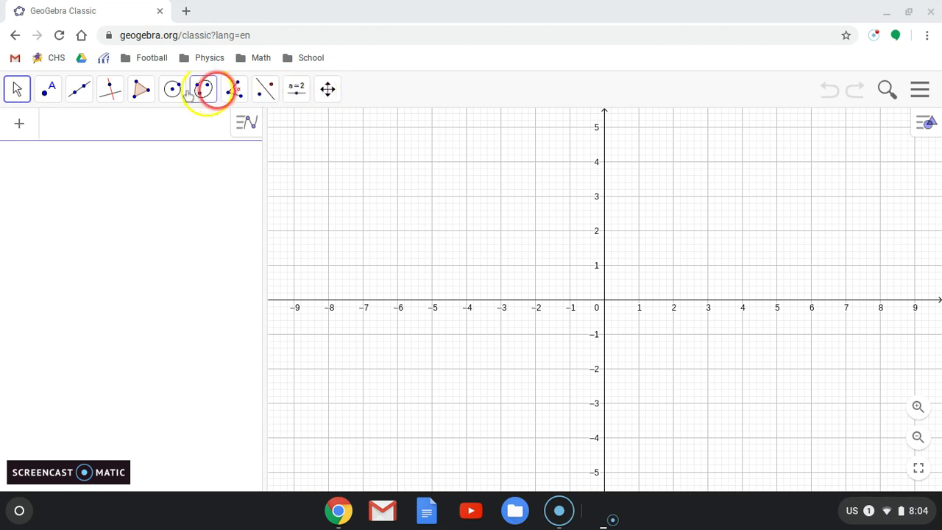
pyautogui.click(52, 90)
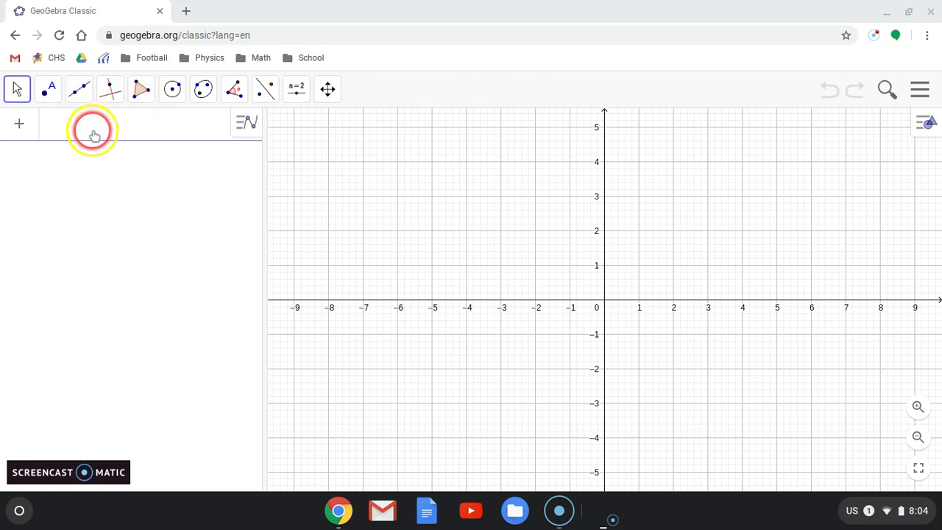
pyautogui.click(18, 89)
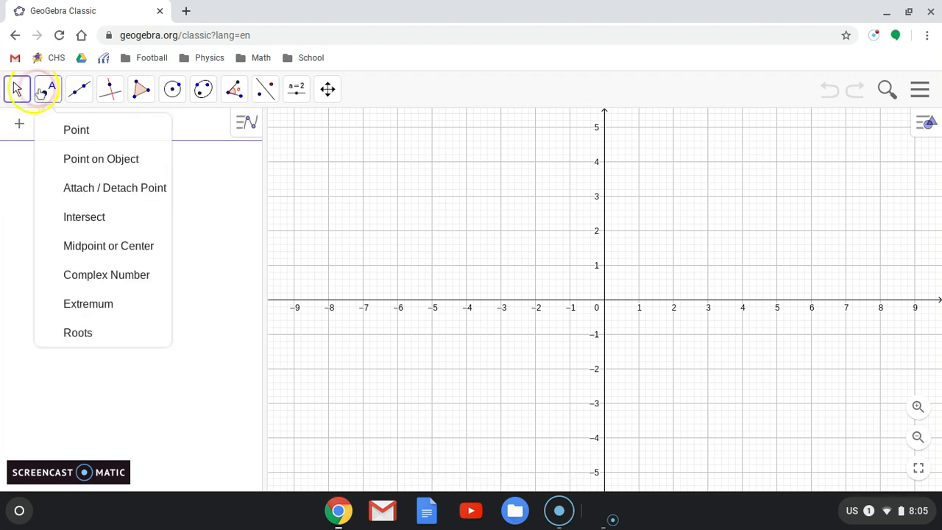
# Review the available point tools, line and vector tools, and perpendicular, parallel and bisector construction tools.
pyautogui.click(40, 89)
pyautogui.click(41, 89)
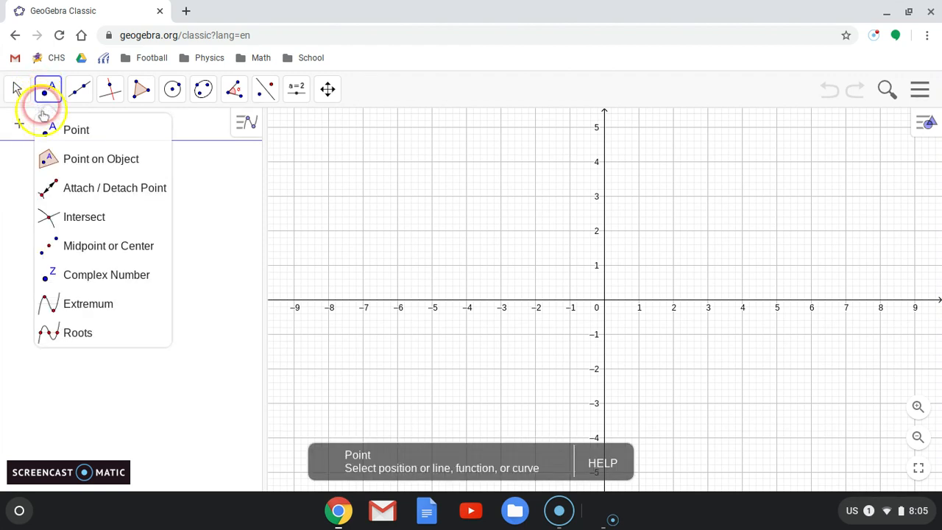
pyautogui.click(59, 129)
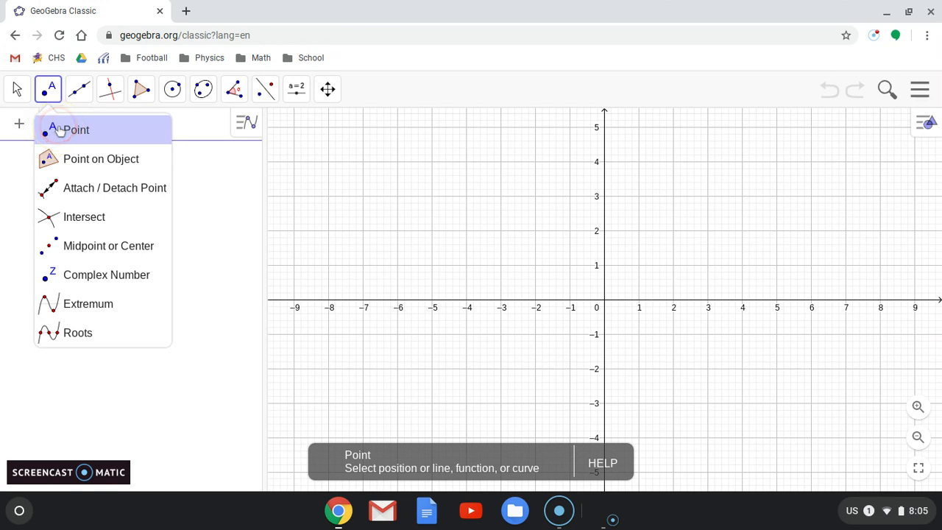
pyautogui.click(86, 163)
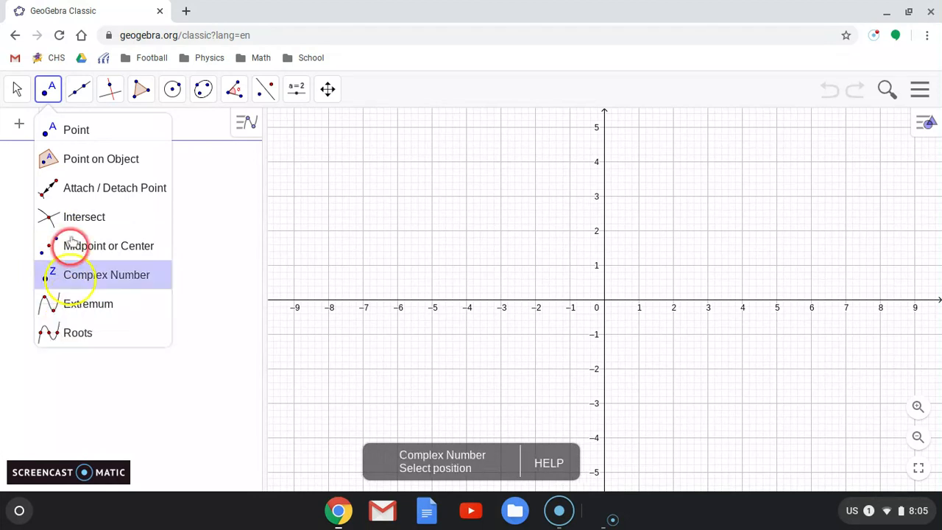
pyautogui.click(73, 90)
pyautogui.click(83, 88)
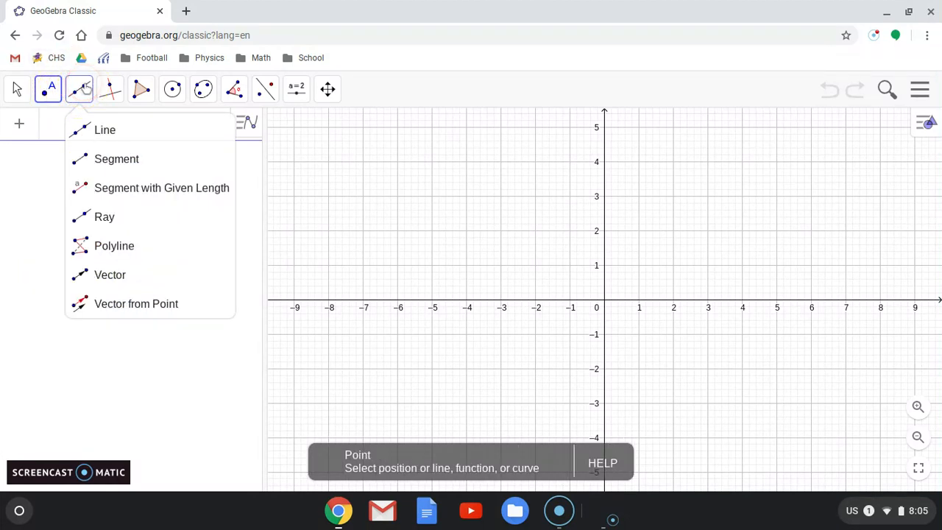
pyautogui.click(110, 89)
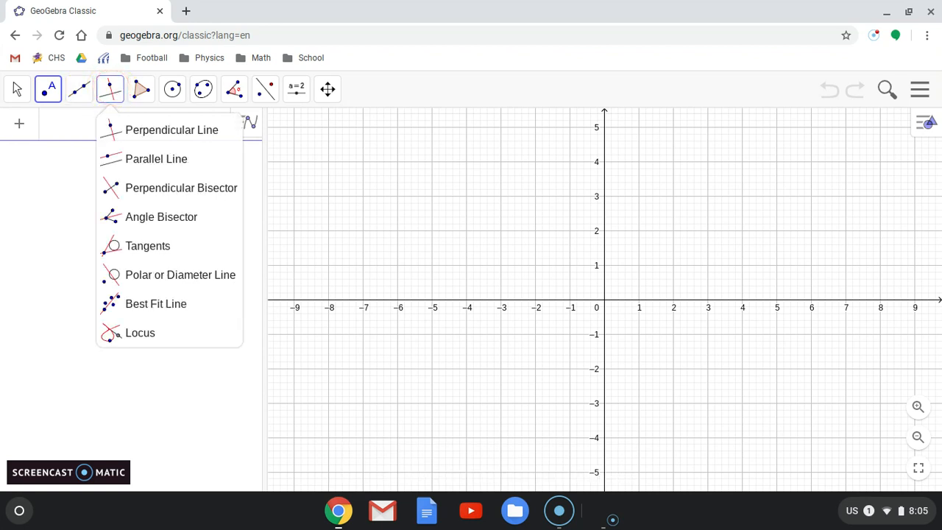
pyautogui.click(130, 136)
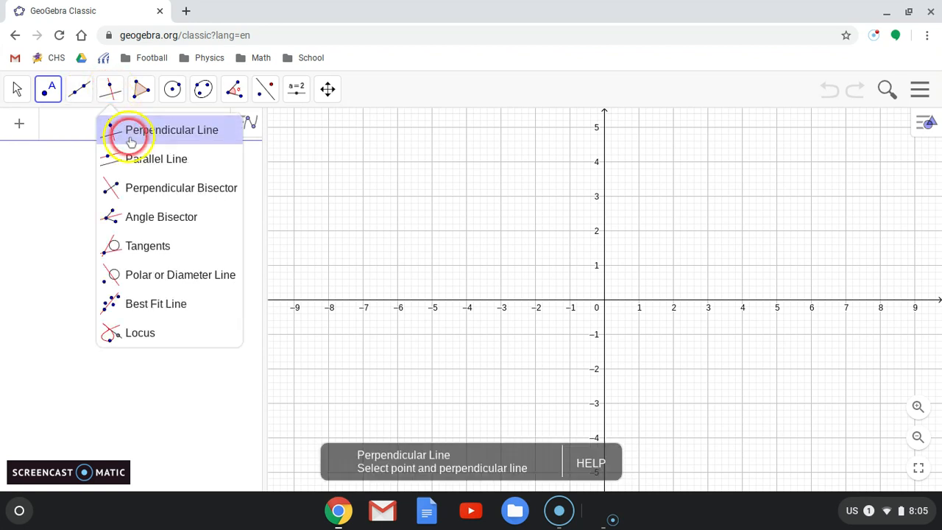
pyautogui.click(122, 153)
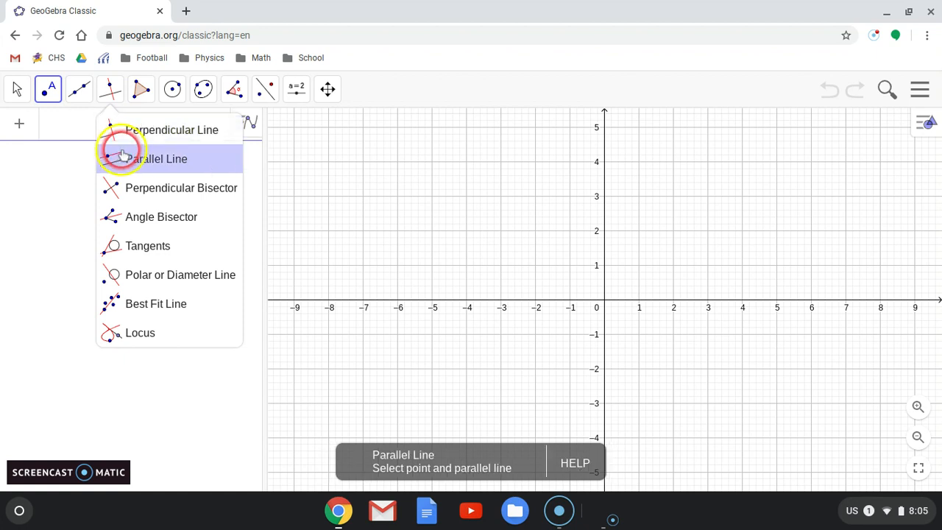
pyautogui.click(150, 186)
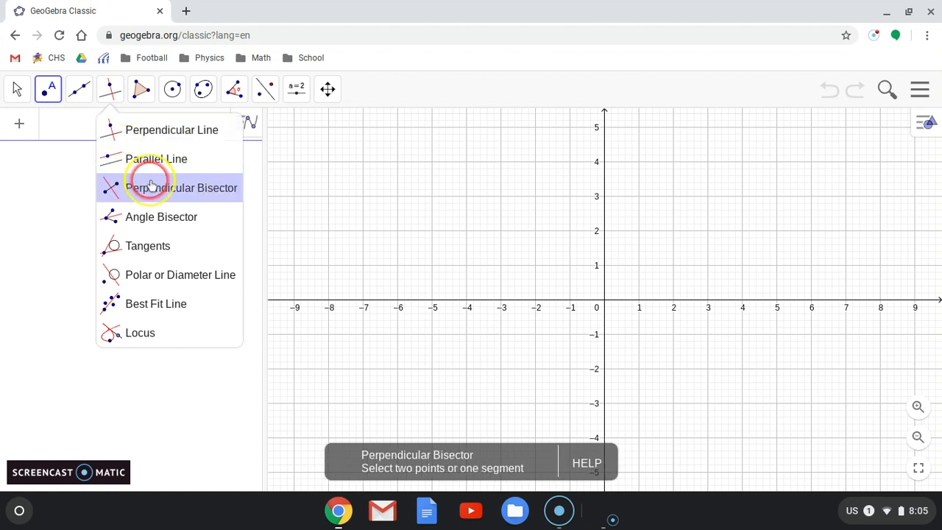
pyautogui.click(154, 214)
pyautogui.click(153, 187)
pyautogui.click(154, 214)
pyautogui.click(160, 191)
pyautogui.click(164, 274)
pyautogui.click(133, 215)
pyautogui.click(127, 130)
# Review the available polygon, circle, conic, angle and measurement, transformation, slider and view tools.
pyautogui.click(142, 90)
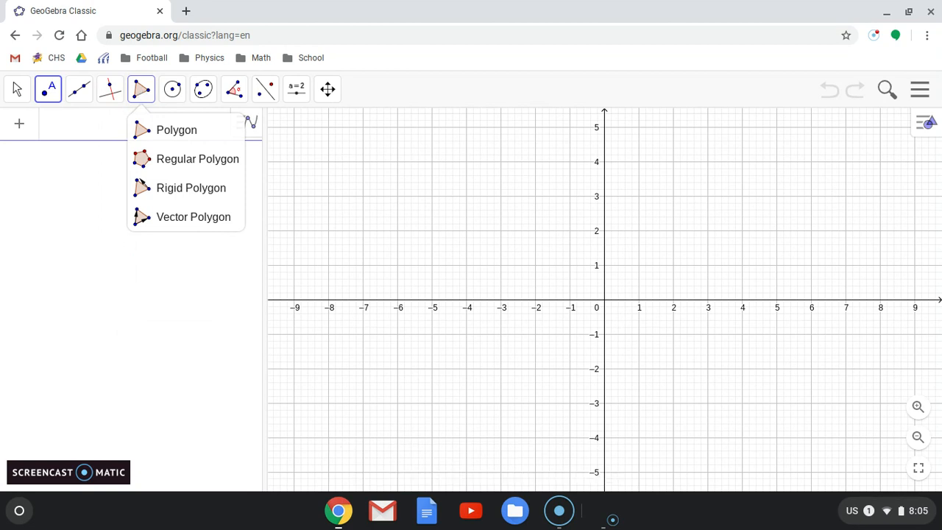
pyautogui.click(179, 133)
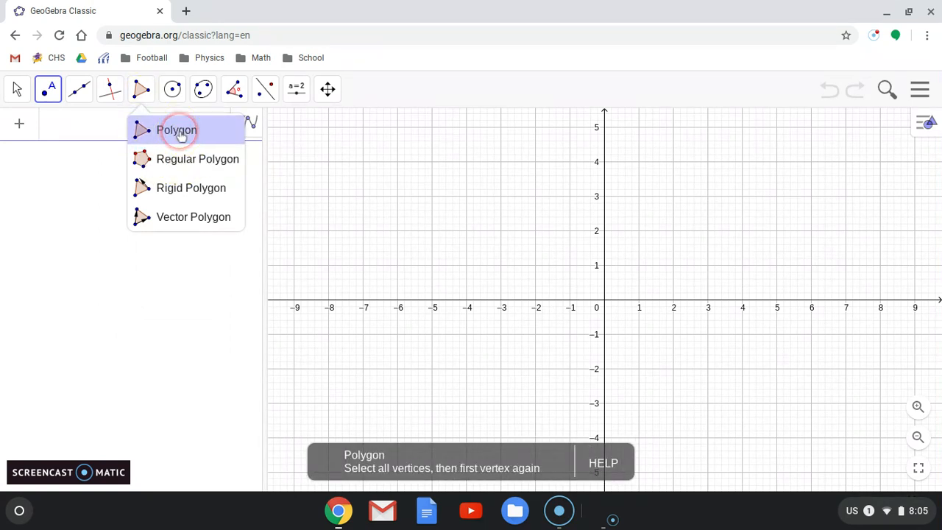
pyautogui.click(164, 87)
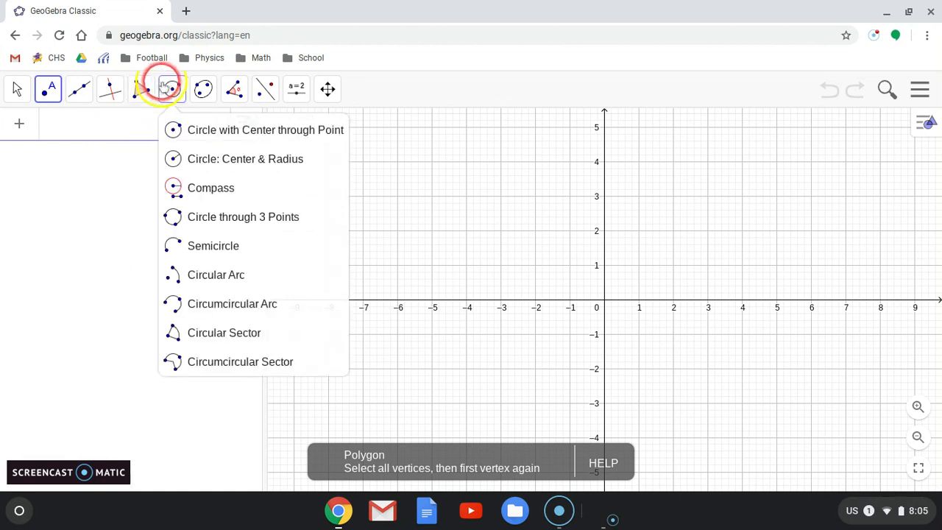
pyautogui.click(202, 89)
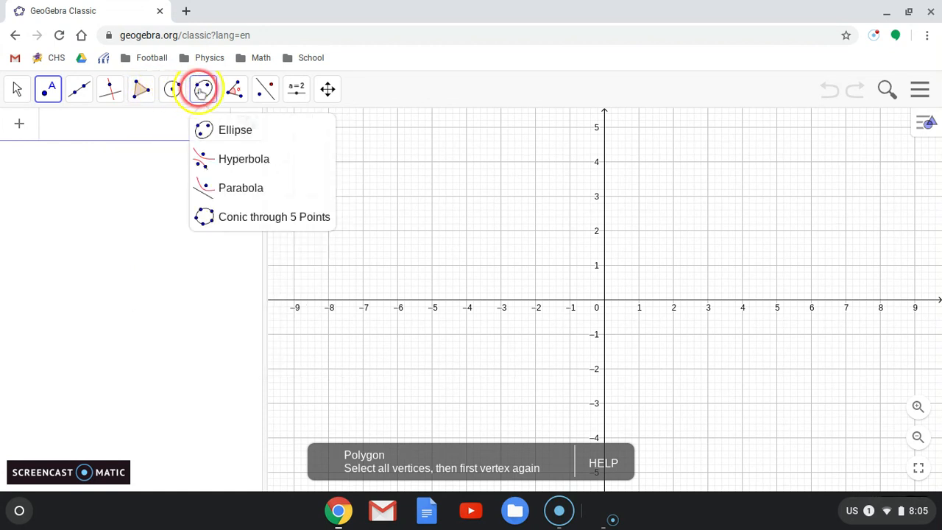
pyautogui.click(233, 89)
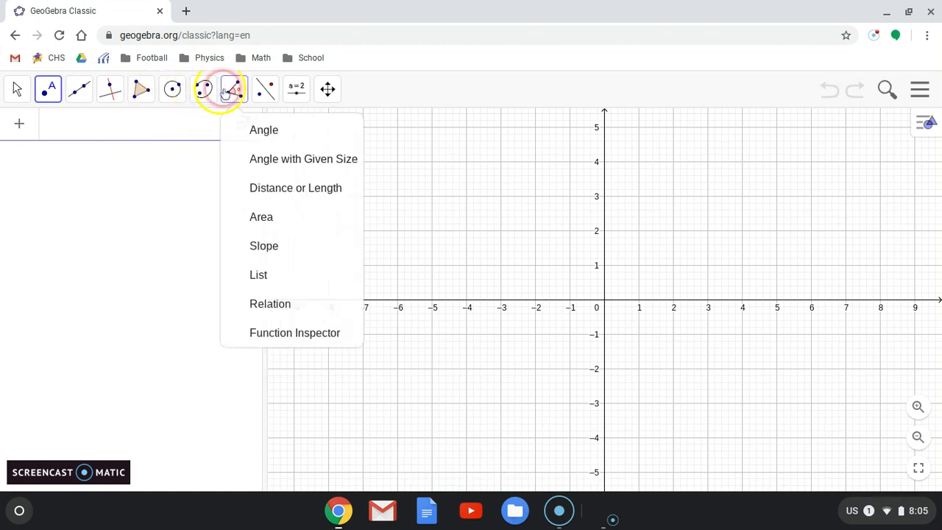
pyautogui.click(293, 89)
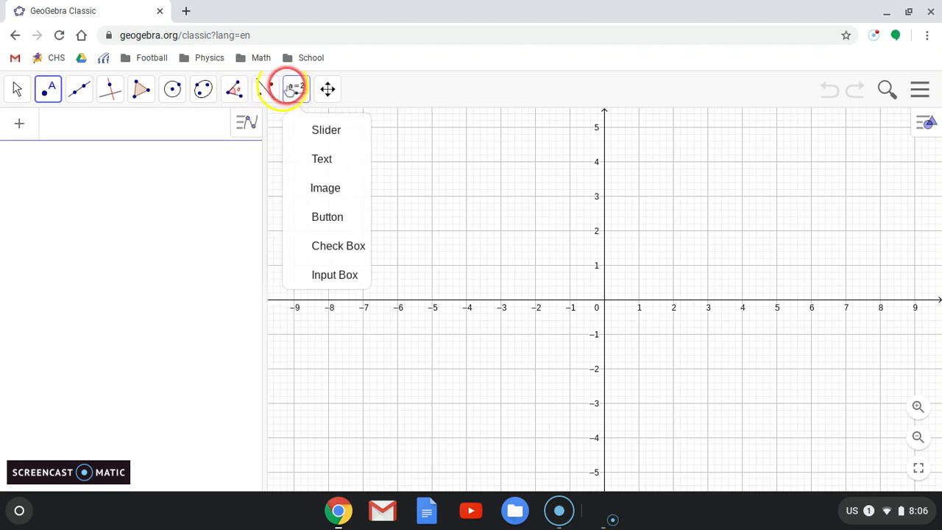
pyautogui.click(265, 89)
pyautogui.click(232, 89)
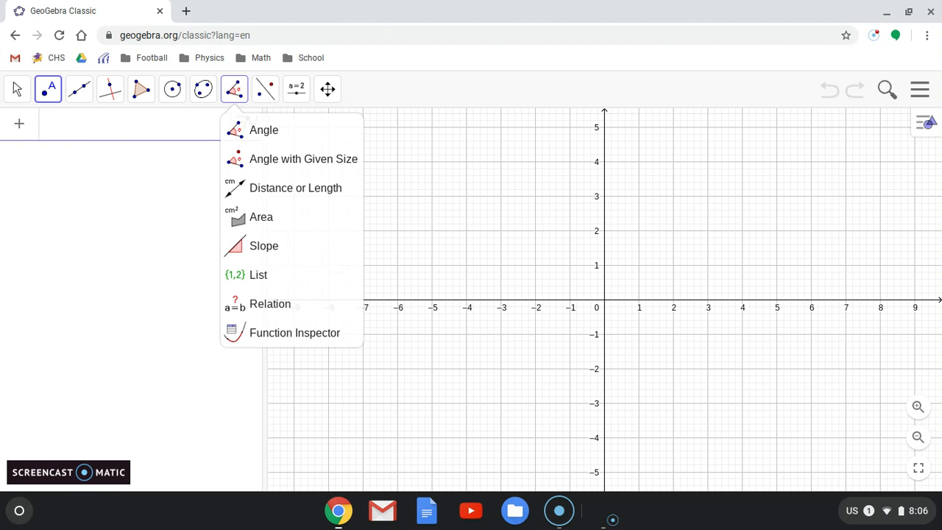
pyautogui.click(236, 89)
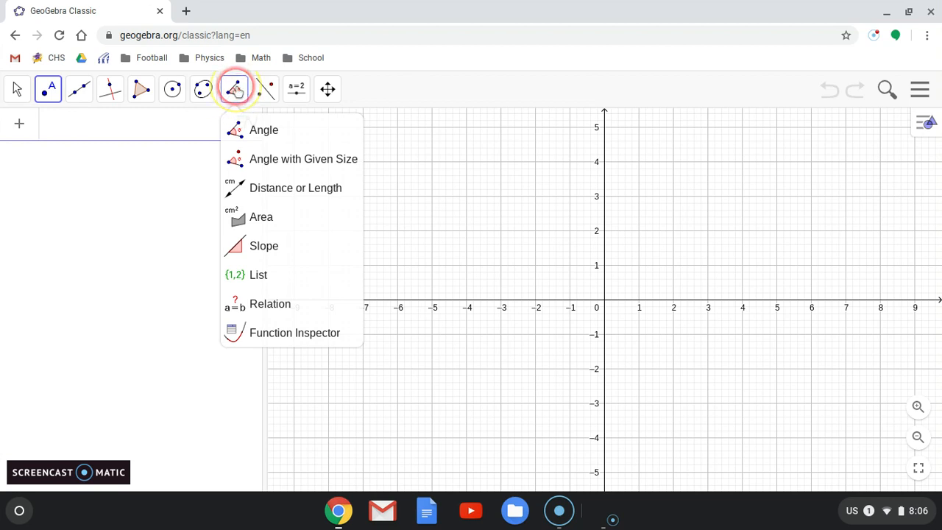
pyautogui.click(266, 160)
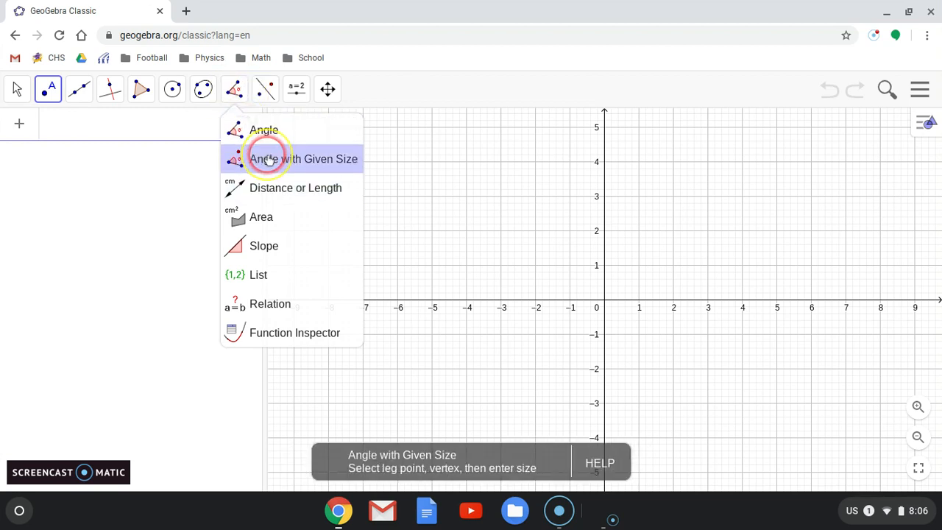
pyautogui.click(263, 133)
pyautogui.moveTo(263, 136); pyautogui.dragTo(244, 103)
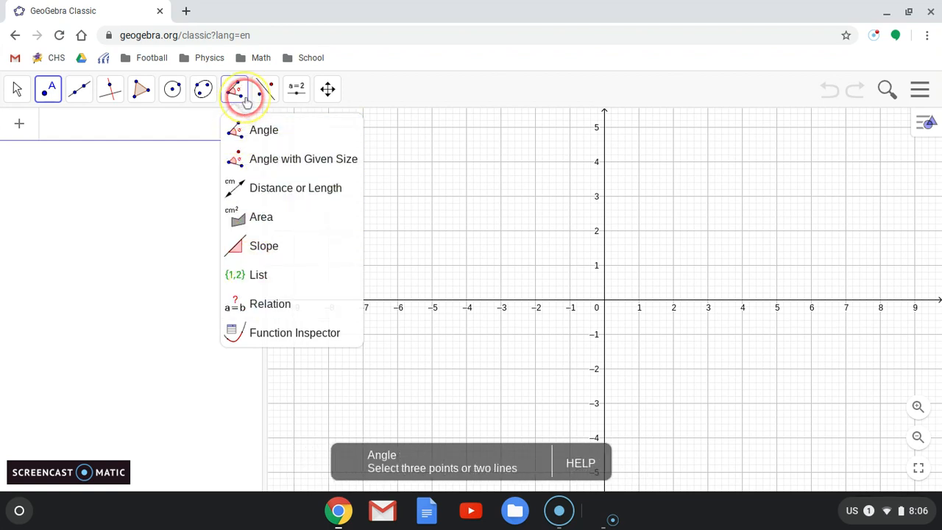
pyautogui.click(265, 92)
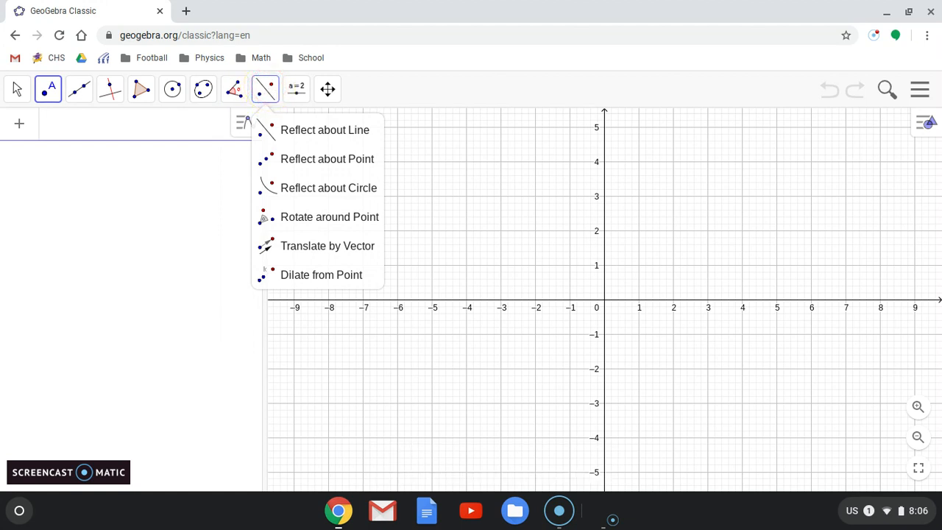
pyautogui.click(296, 88)
pyautogui.click(330, 89)
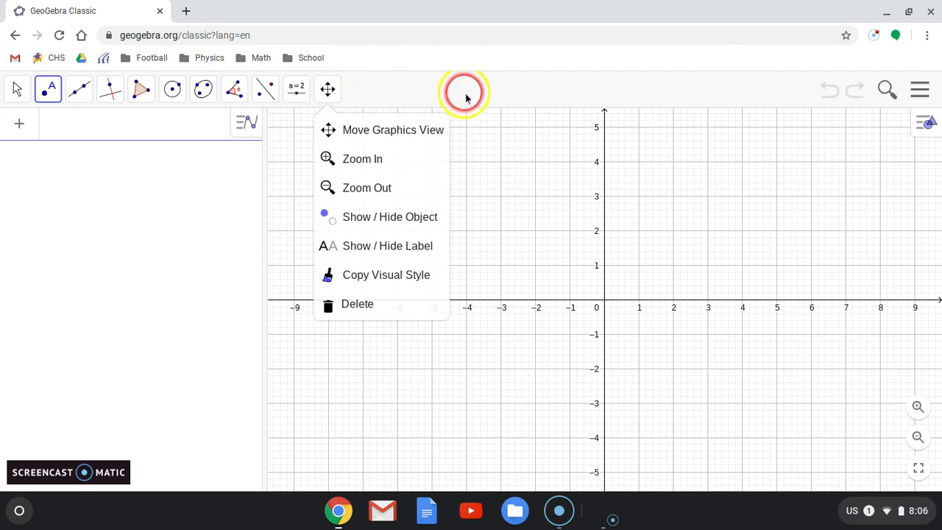
# Draw a closed four-sided polygon with the Polygon tool through vertices (-5, 4), (5, 3), (2, -2) and (-7, -1).
pyautogui.click(172, 89)
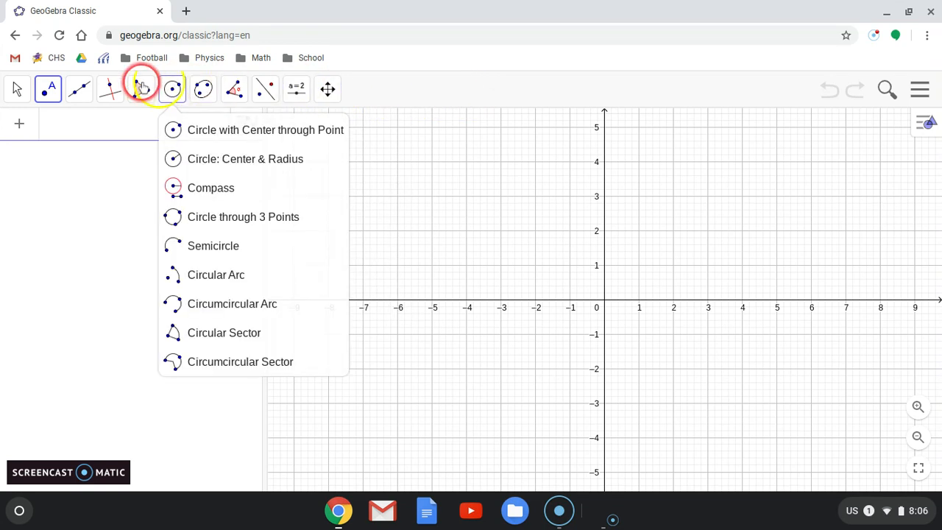
pyautogui.click(140, 86)
pyautogui.click(165, 126)
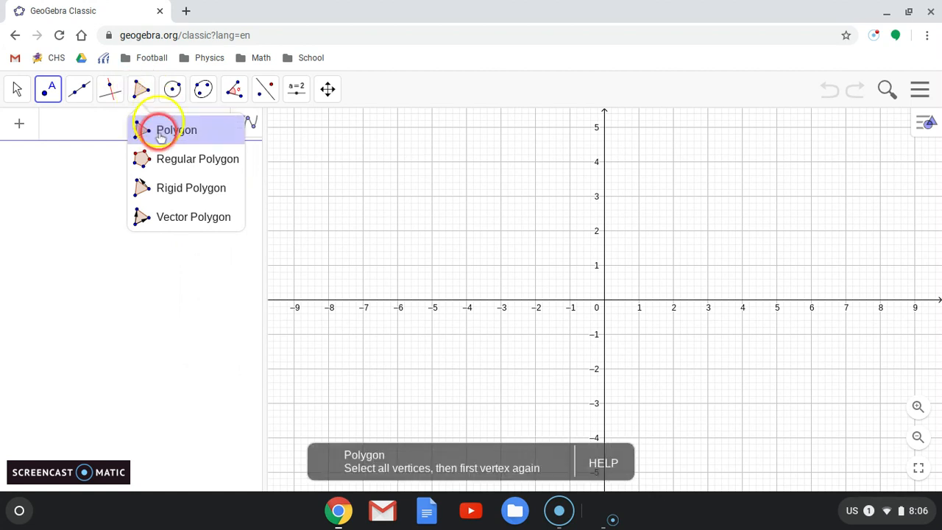
pyautogui.click(161, 134)
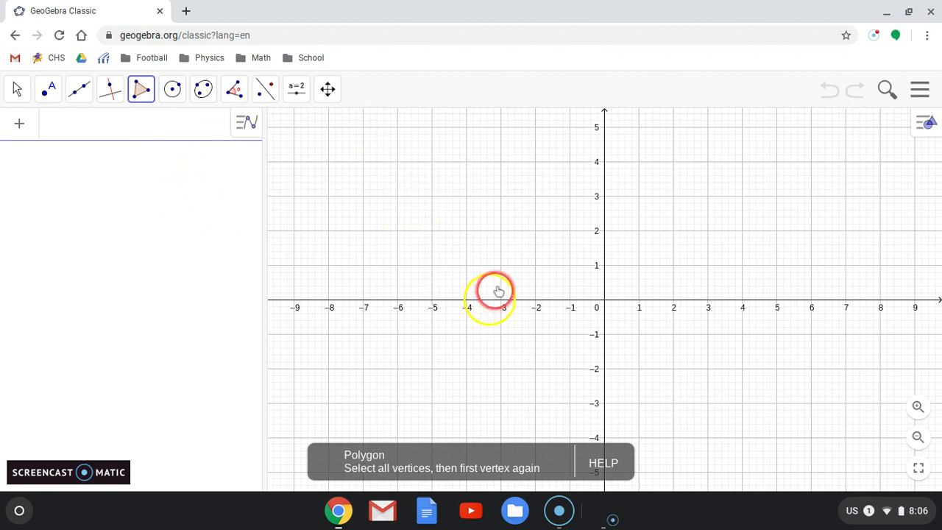
pyautogui.click(433, 164)
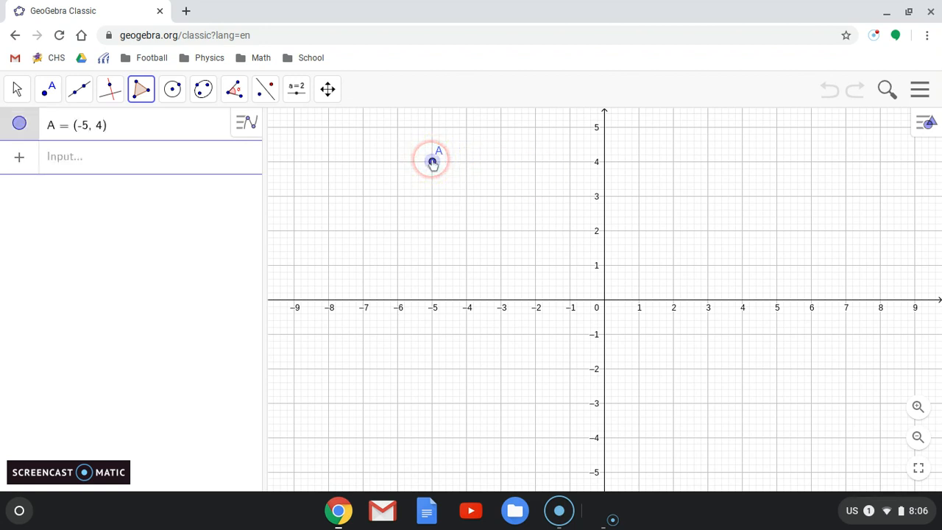
pyautogui.click(777, 162)
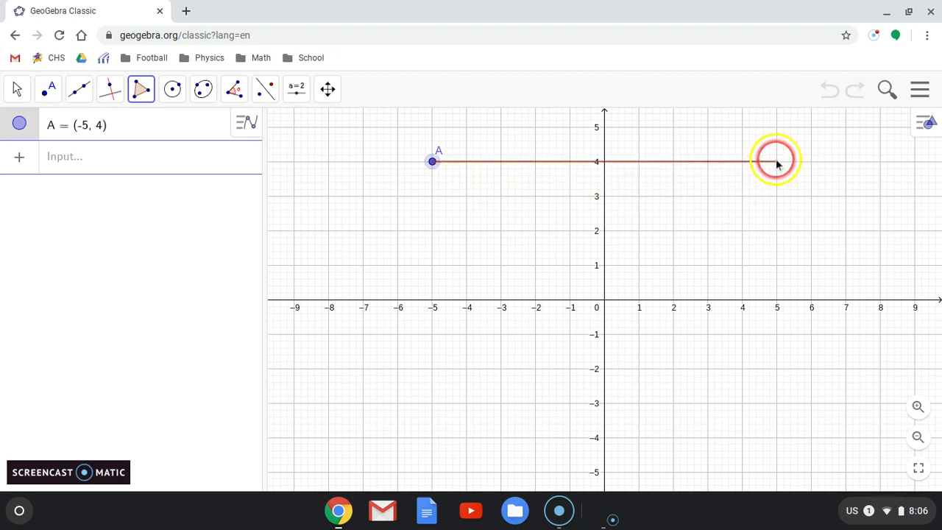
pyautogui.click(776, 197)
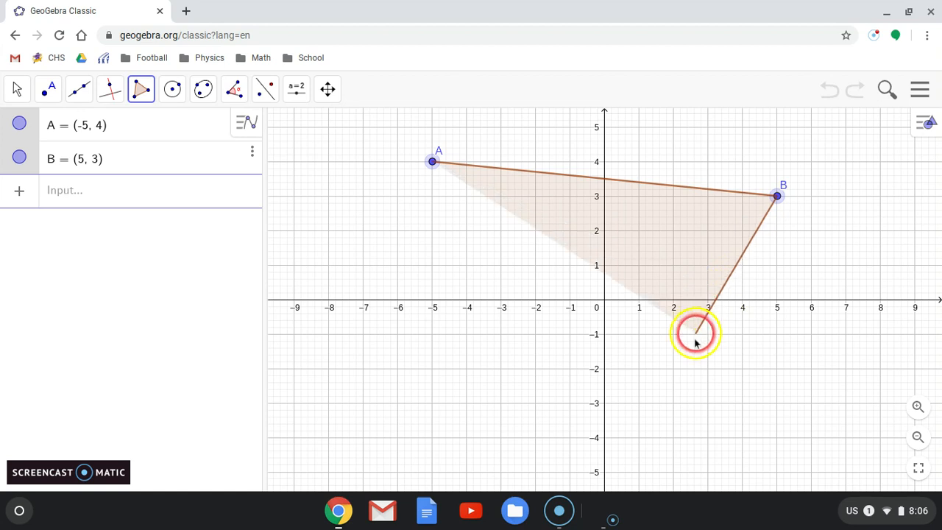
pyautogui.click(673, 369)
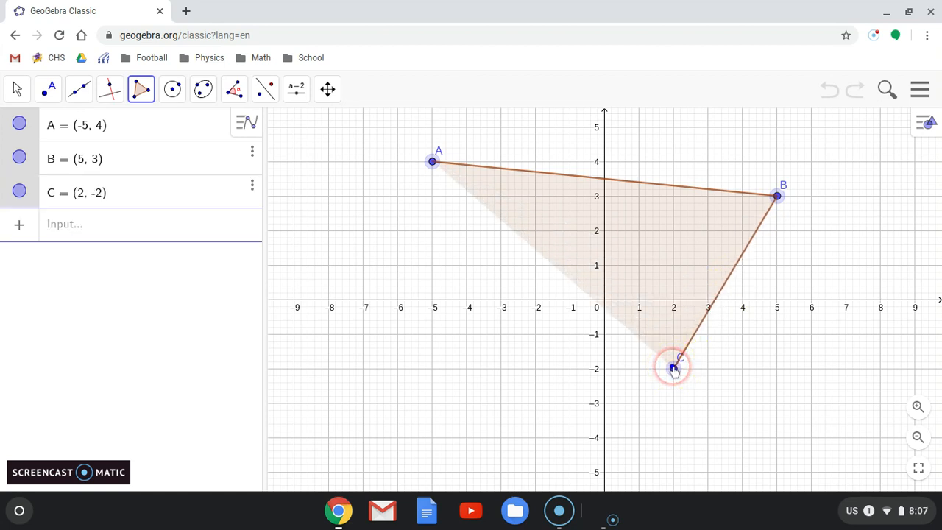
pyautogui.click(363, 334)
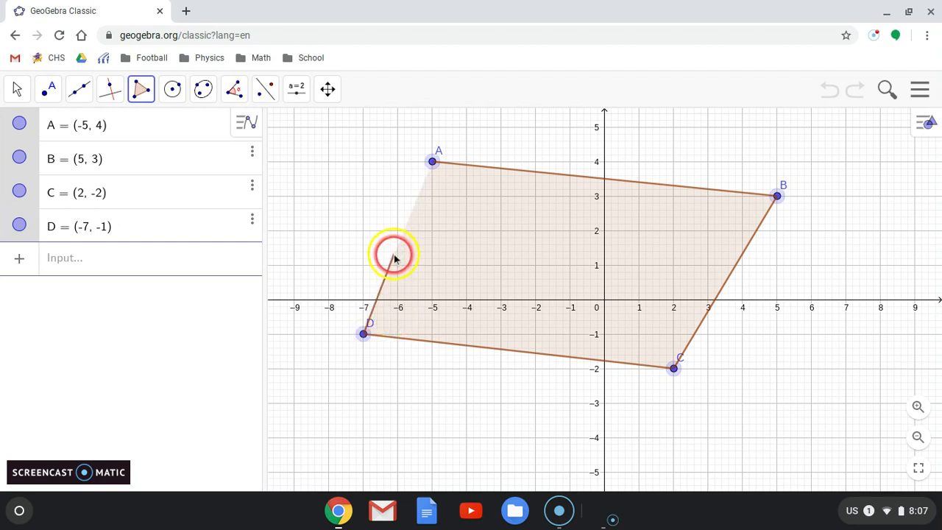
pyautogui.click(432, 162)
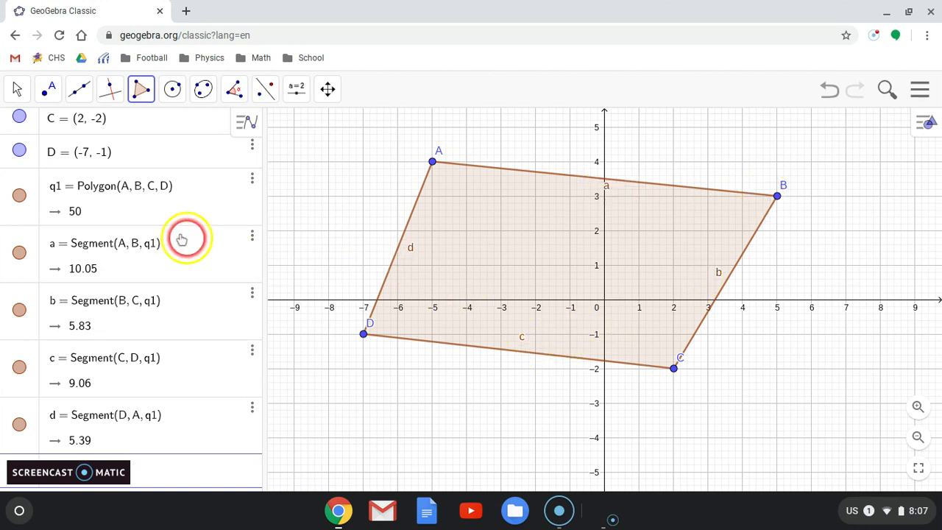
# Examine the quadrilateral's vertex coordinates, area and side lengths in the list of objects.
pyautogui.scroll(2, 115, 237)
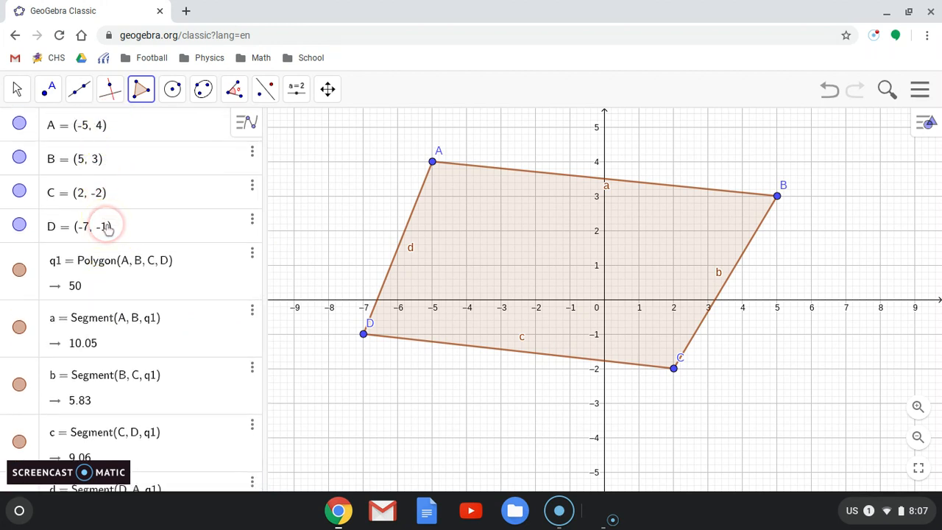
pyautogui.scroll(-1, 131, 184)
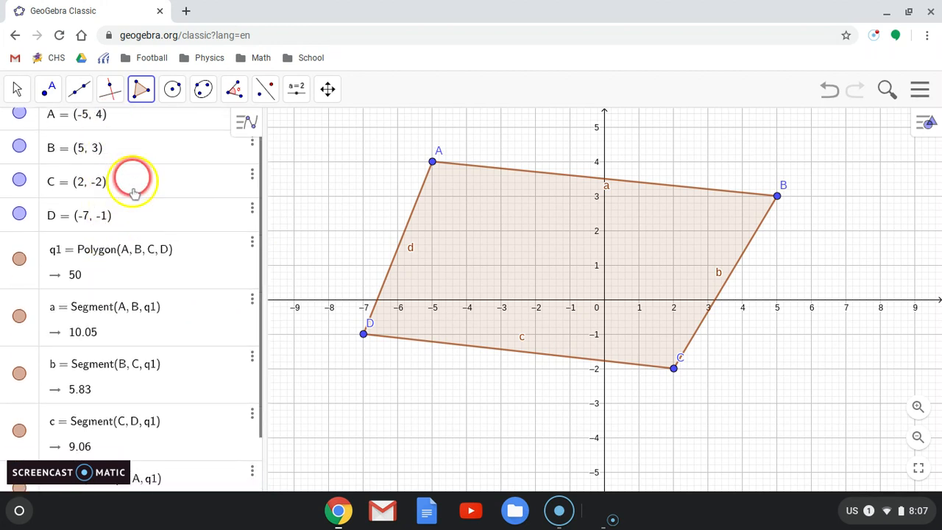
pyautogui.scroll(-1, 125, 245)
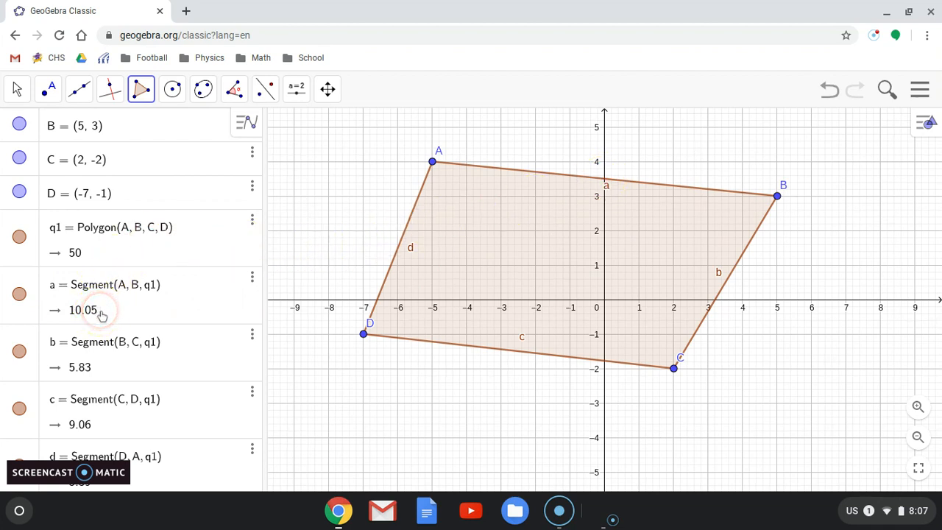
# Check the lengths of sides a, b, c and d in the list of objects.
pyautogui.scroll(-1, 99, 354)
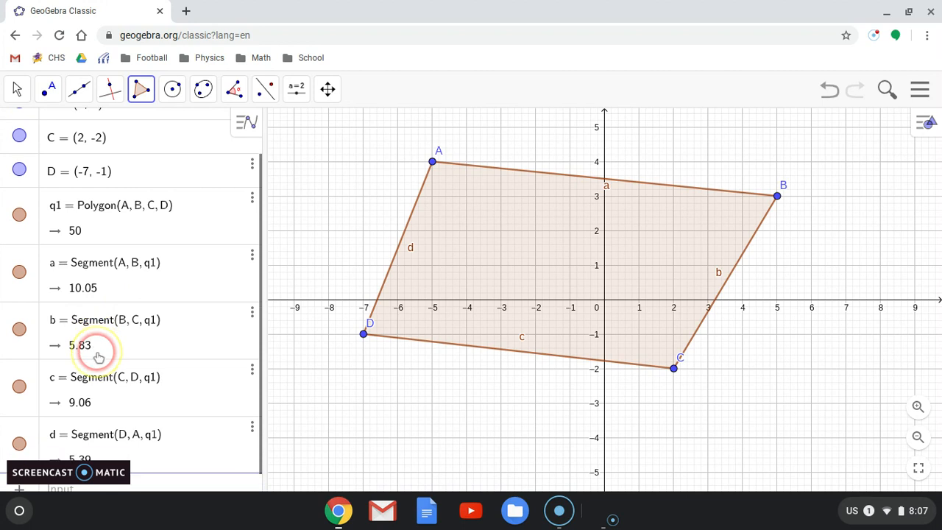
pyautogui.scroll(-1, 99, 356)
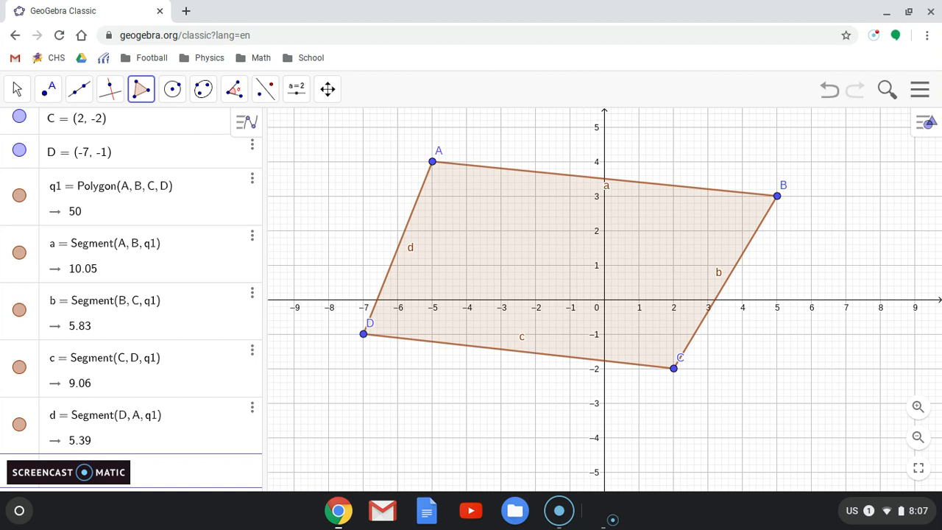
pyautogui.click(86, 414)
pyautogui.click(122, 428)
pyautogui.click(144, 340)
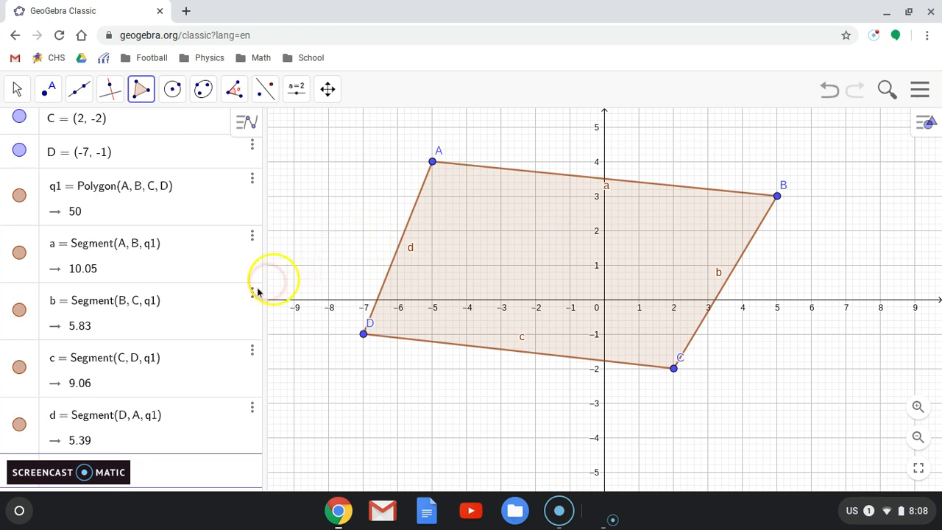
pyautogui.click(156, 419)
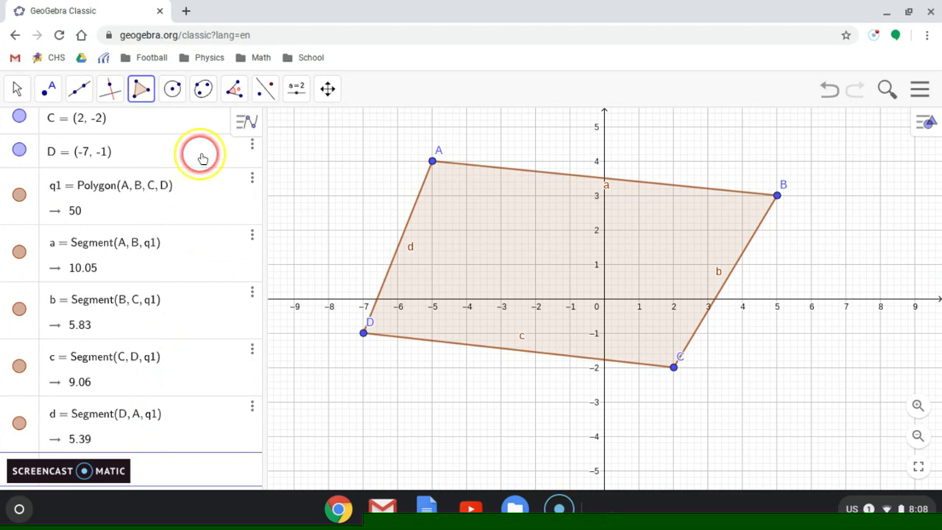
# Measure the quadrilateral's interior angle at vertex A with the Angle tool, using sides d and a.
pyautogui.click(235, 90)
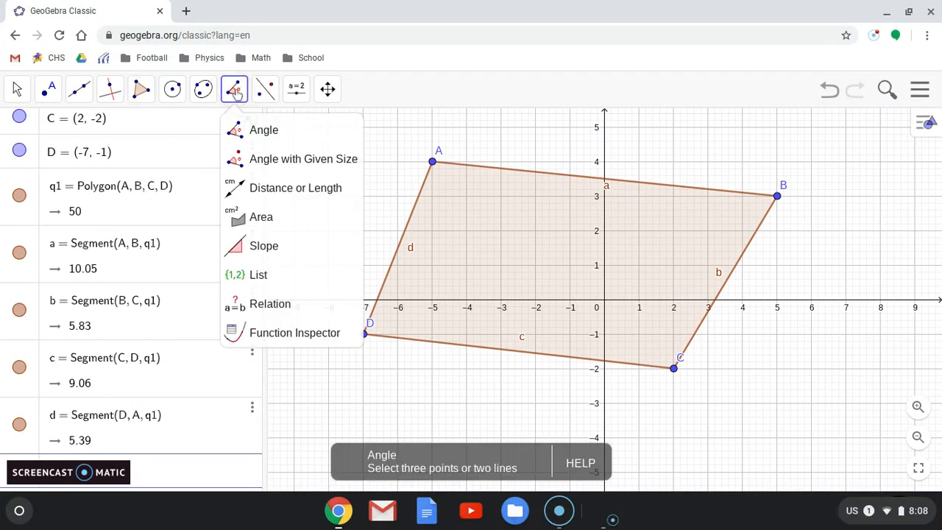
pyautogui.click(249, 126)
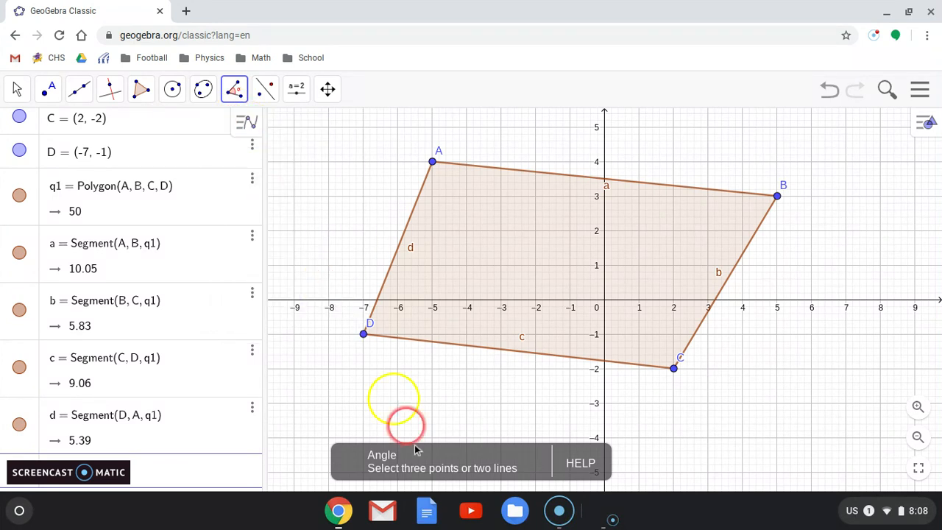
pyautogui.click(478, 480)
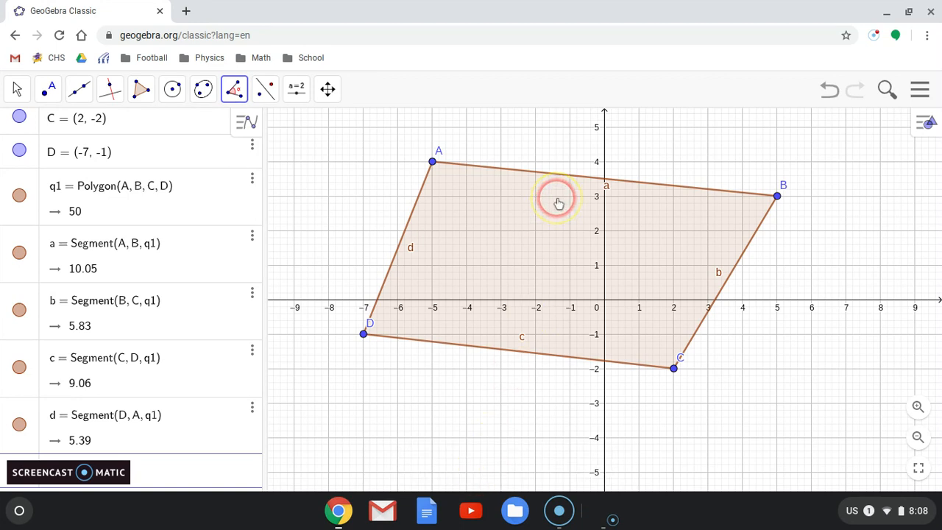
pyautogui.click(432, 162)
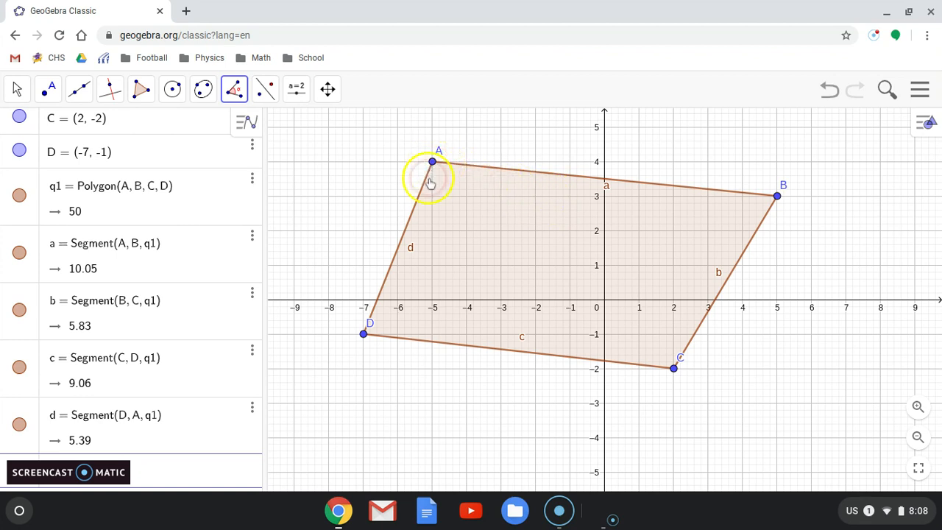
pyautogui.click(410, 223)
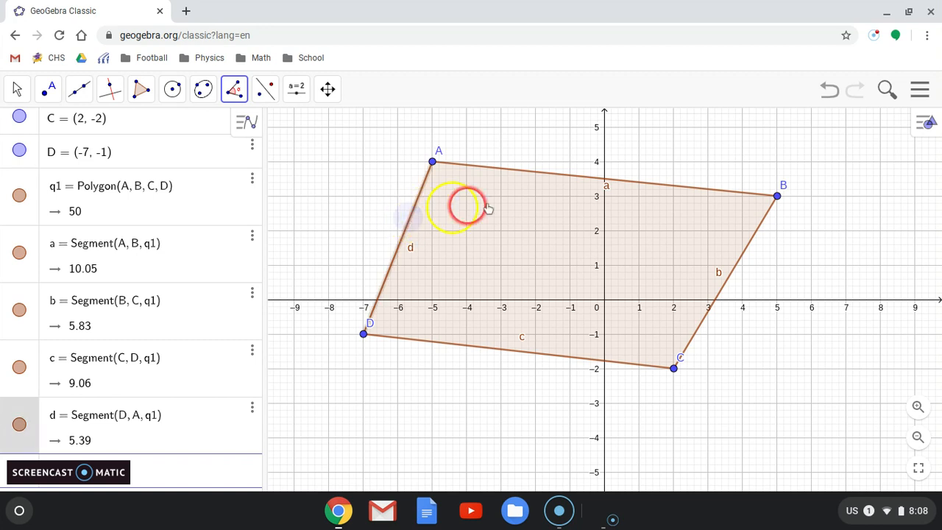
pyautogui.click(526, 175)
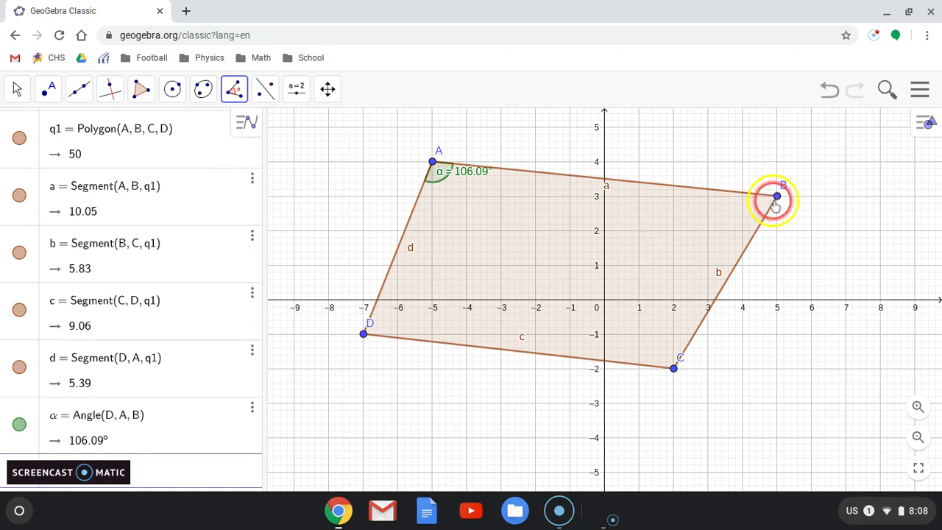
# Measure the interior angle at vertex B between sides a and b.
pyautogui.click(733, 193)
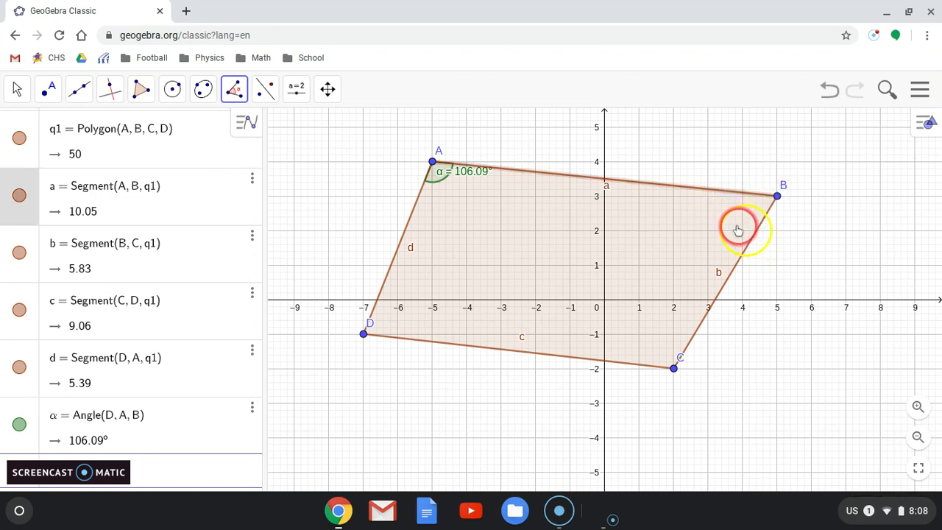
pyautogui.click(727, 282)
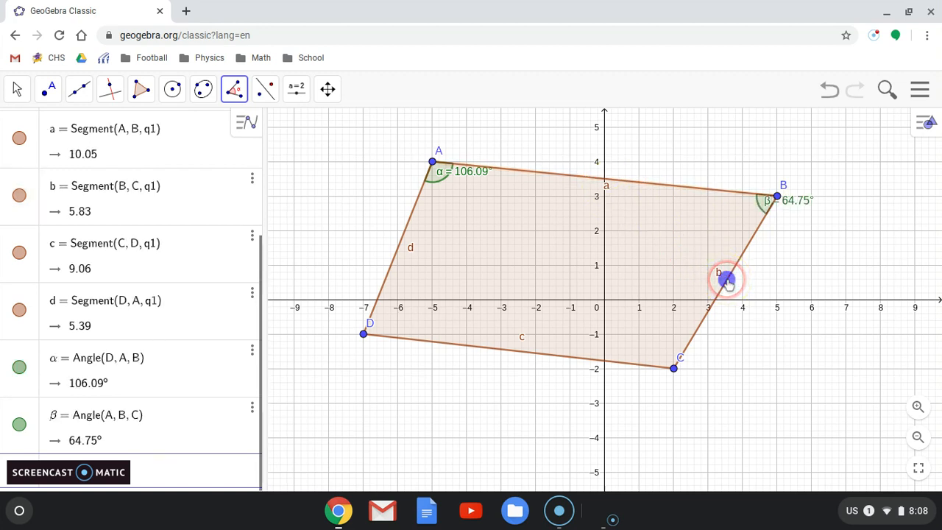
pyautogui.click(767, 206)
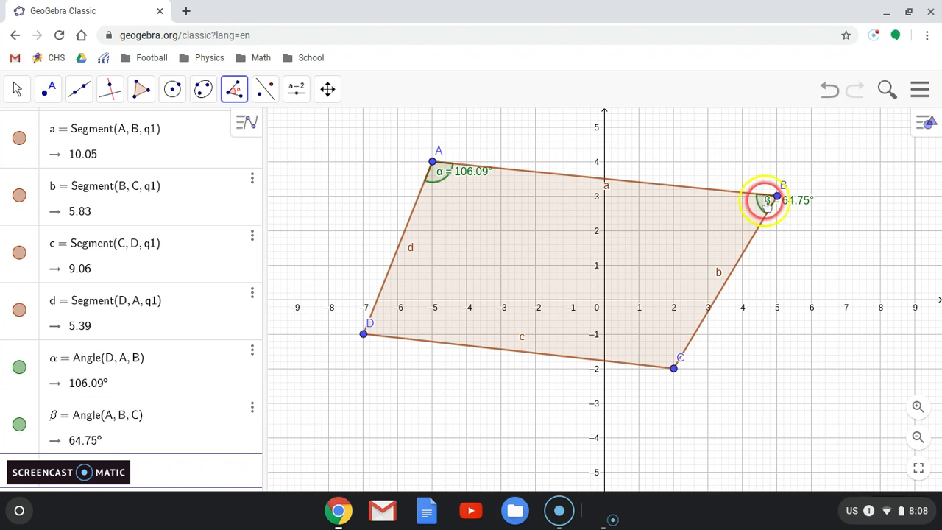
# Review the angle and measurement tools, keep Angle active, and look over the side and angle entries in the list of objects.
pyautogui.click(247, 91)
pyautogui.click(237, 90)
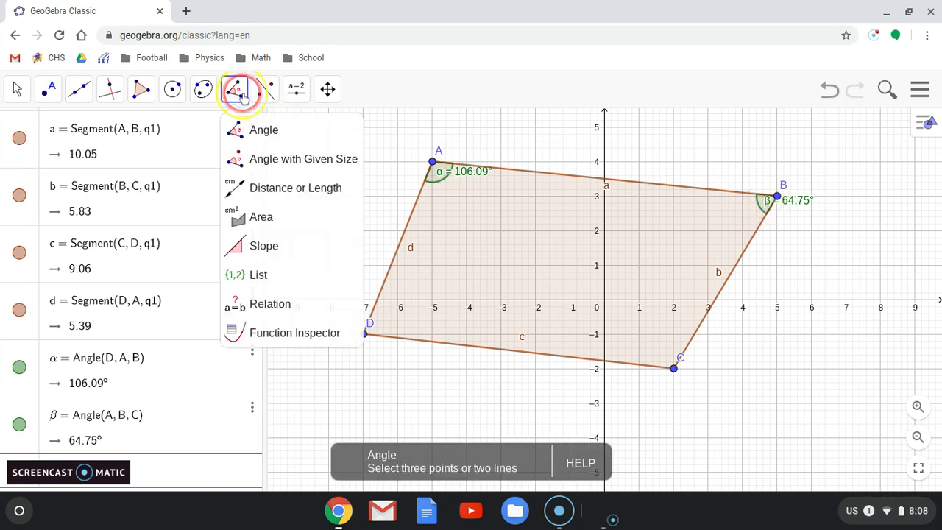
pyautogui.click(262, 140)
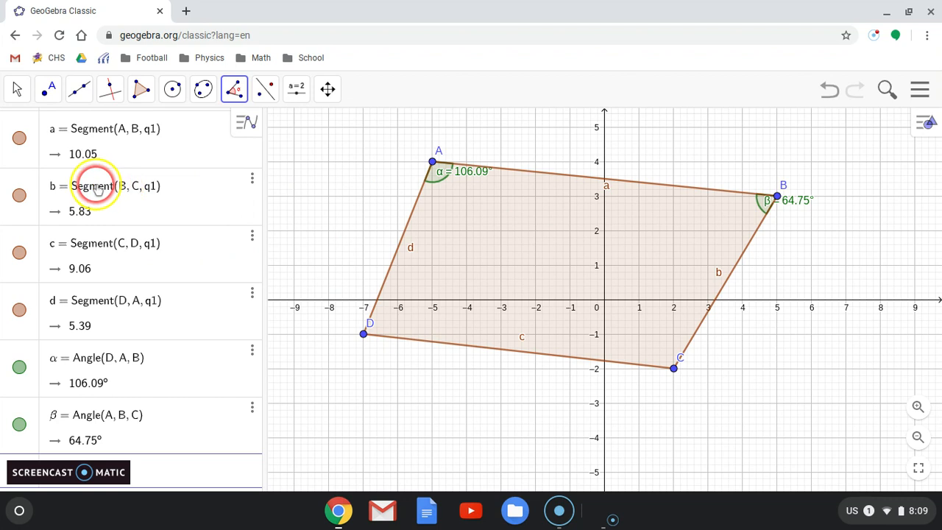
pyautogui.scroll(2, 133, 305)
pyautogui.scroll(-2, 149, 253)
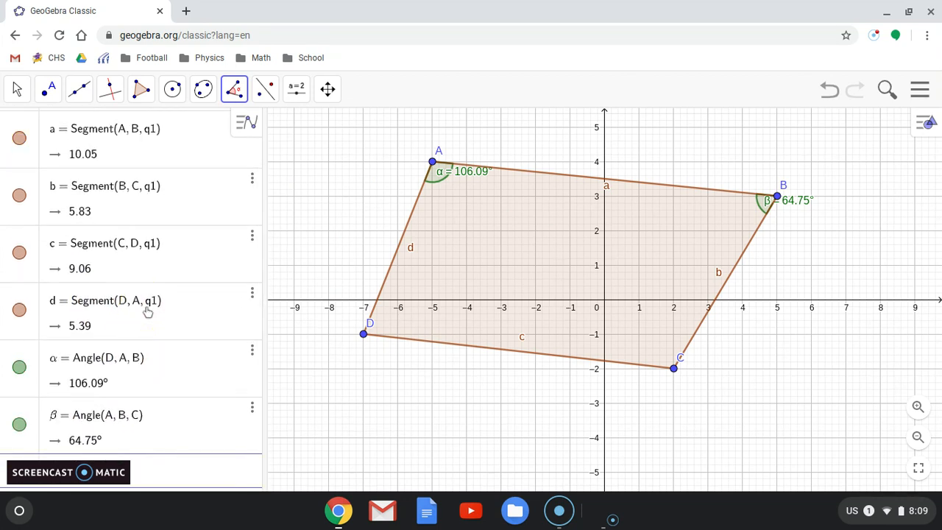